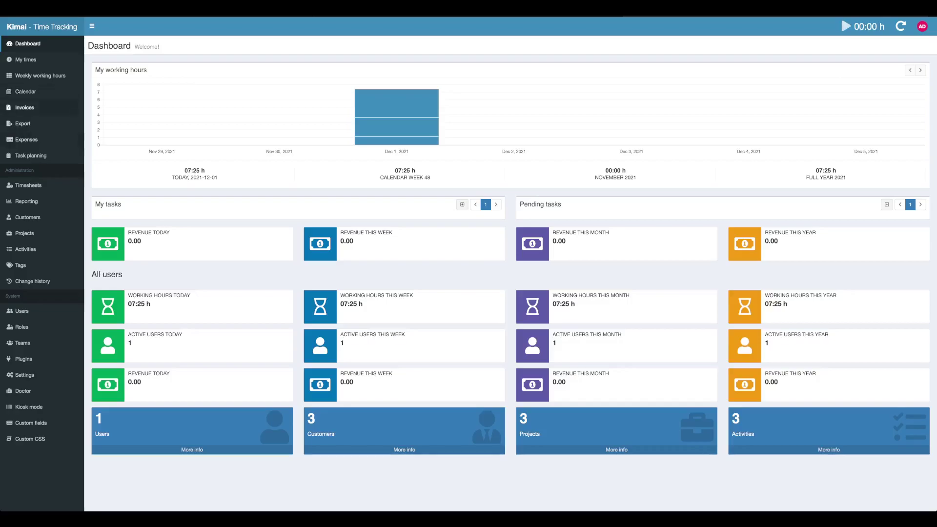
# Step: Go to Invoices and open the Create invoice template form
pyautogui.click(24, 107)
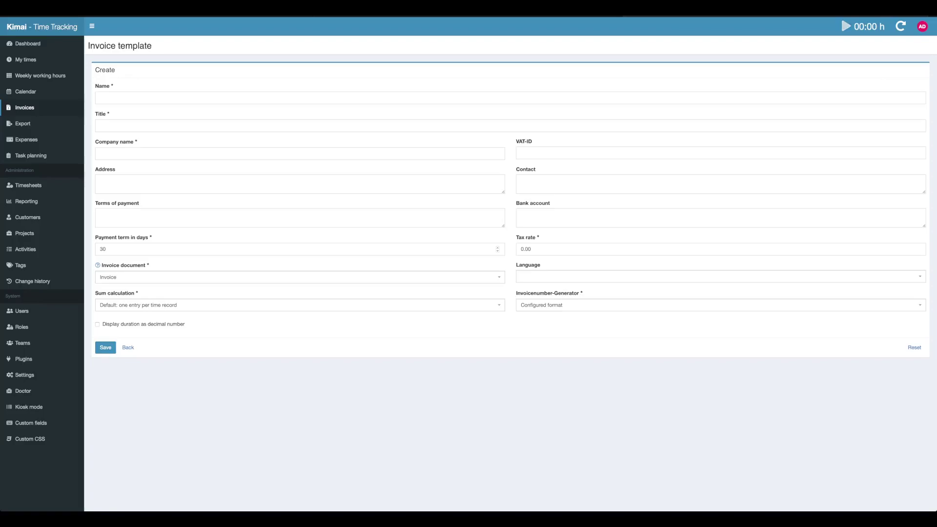
# Step: Enter name 'Demo Title', title 'Invoice', company 'Kimai Org.' and the company's VAT-ID
pyautogui.click(100, 97)
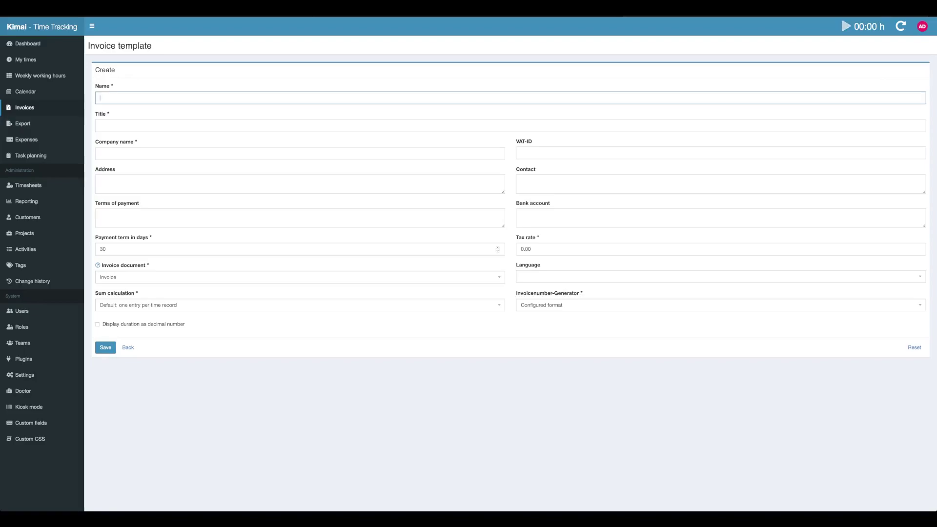
pyautogui.write('emo Title')
pyautogui.click(100, 125)
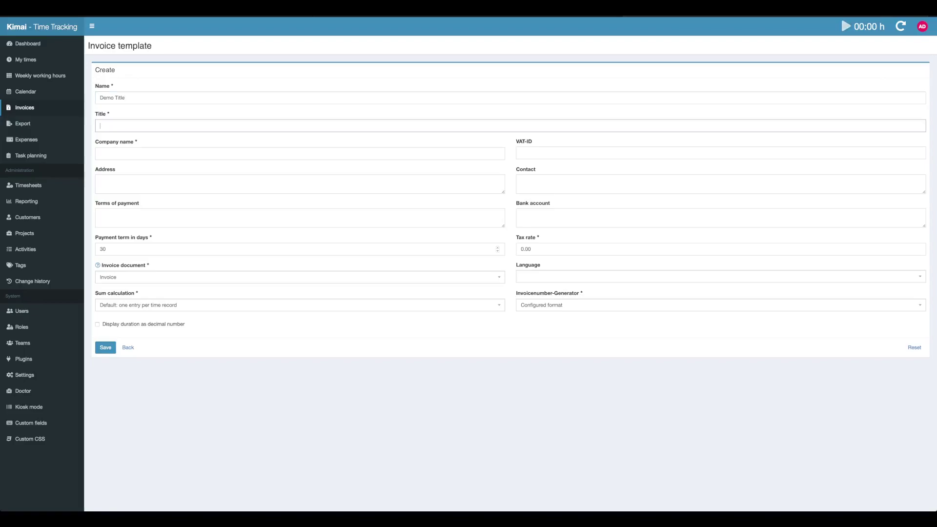
pyautogui.write('Invoice')
pyautogui.click(100, 153)
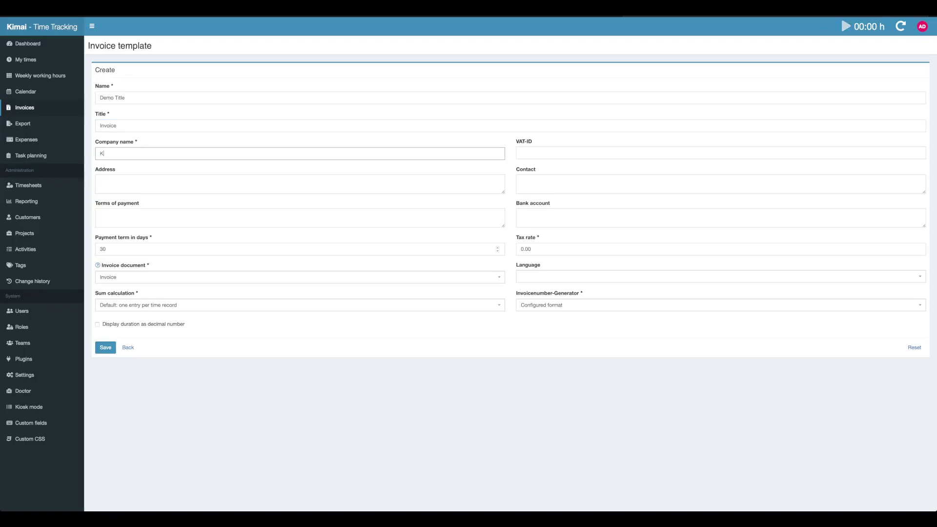
pyautogui.write('Kimai Org.')
pyautogui.click(520, 153)
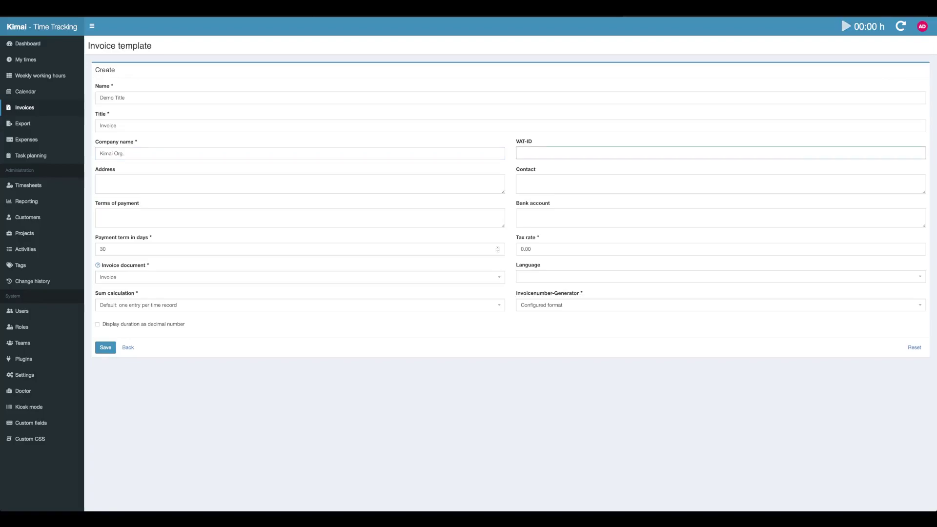
pyautogui.write('DE0123456789')
pyautogui.click(100, 181)
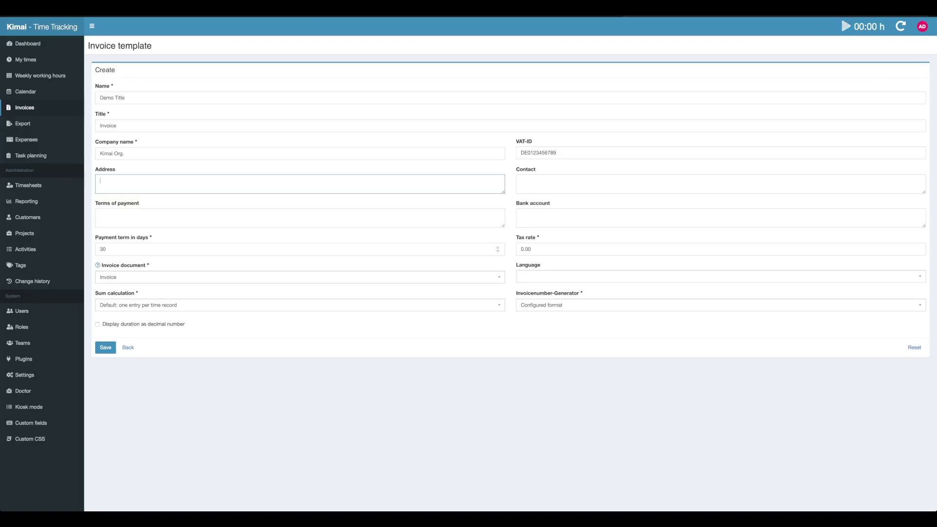
# Step: Type the company's street, town and country as a three-line address
pyautogui.write('ree 123')
pyautogui.click(112, 181)
pyautogui.write('t')
pyautogui.press('BackSpace')
pyautogui.write('t 123 ')
pyautogui.write('Example Town')
pyautogui.press('Return')
pyautogui.write('Austria')
# Step: Set the terms of payment to 'Thanks for a being a great customer'
pyautogui.click(100, 215)
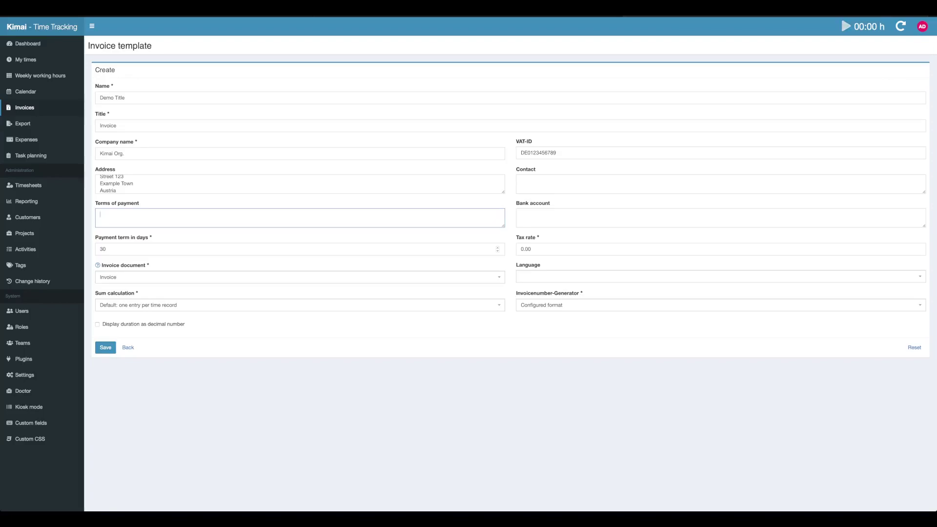
pyautogui.write('anks for a being a great customer')
pyautogui.click(586, 217)
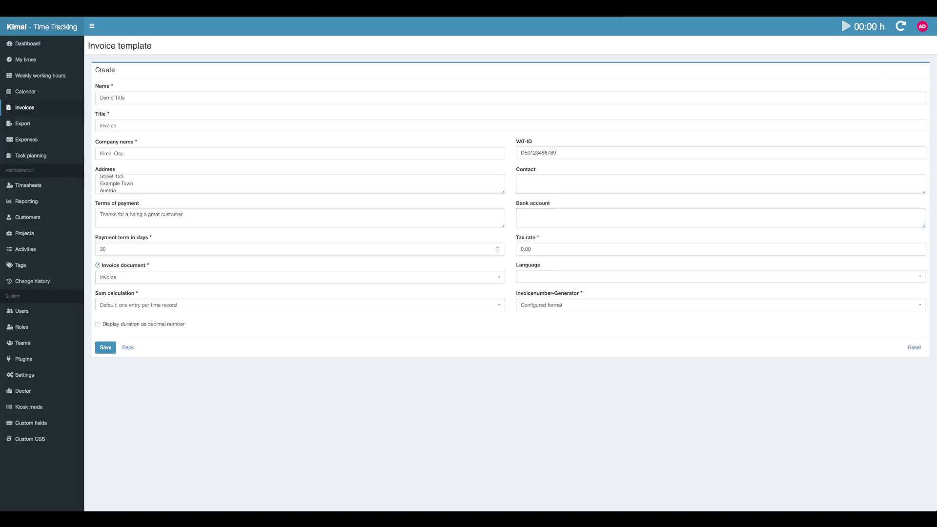
# Step: Enter the PayPal e-mail as bank details, set a 14-day payment term and 20.00 tax rate
pyautogui.click(520, 215)
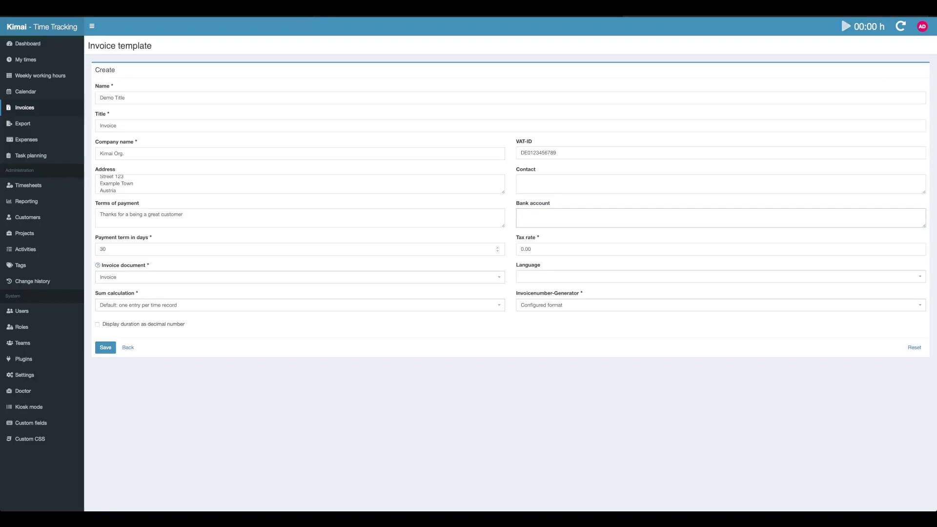
pyautogui.click(106, 249)
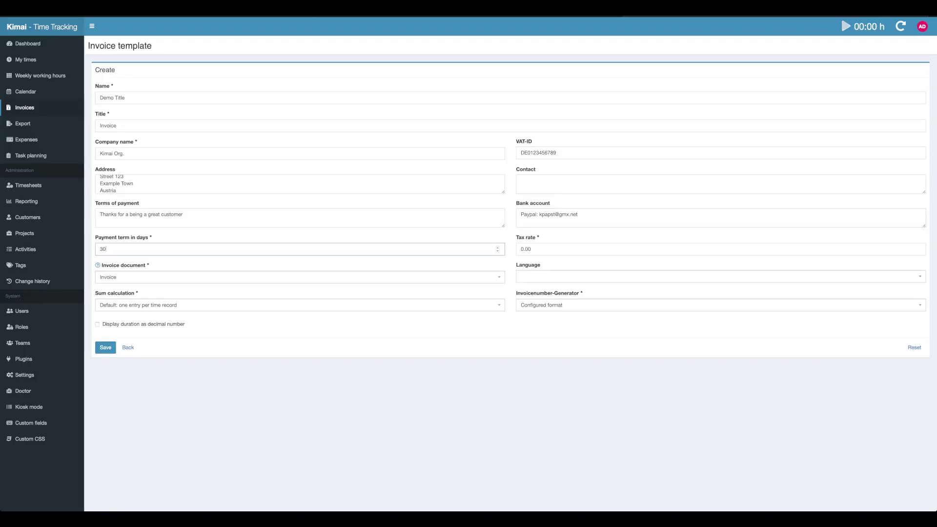
pyautogui.doubleClick(103, 249)
pyautogui.write('14')
pyautogui.click(522, 249)
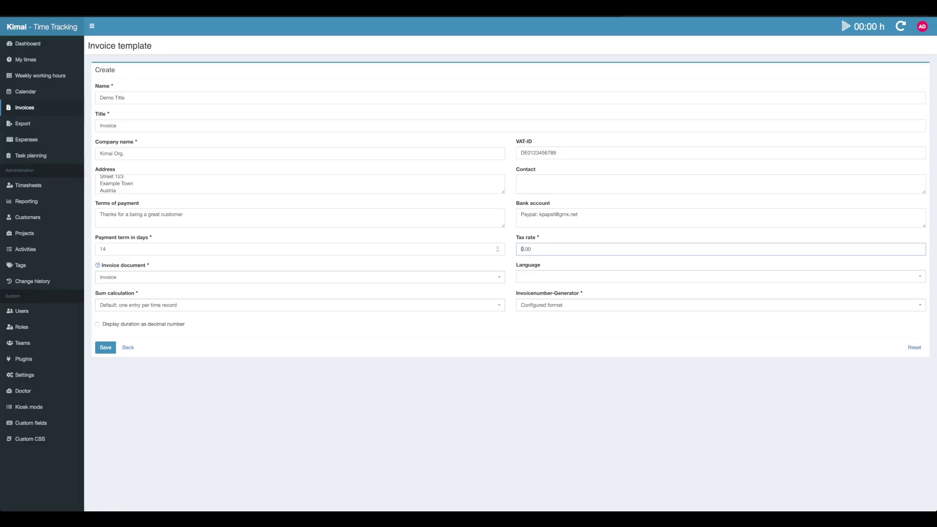
pyautogui.write('20')
# Step: Choose English from the template's Language dropdown
pyautogui.click(720, 277)
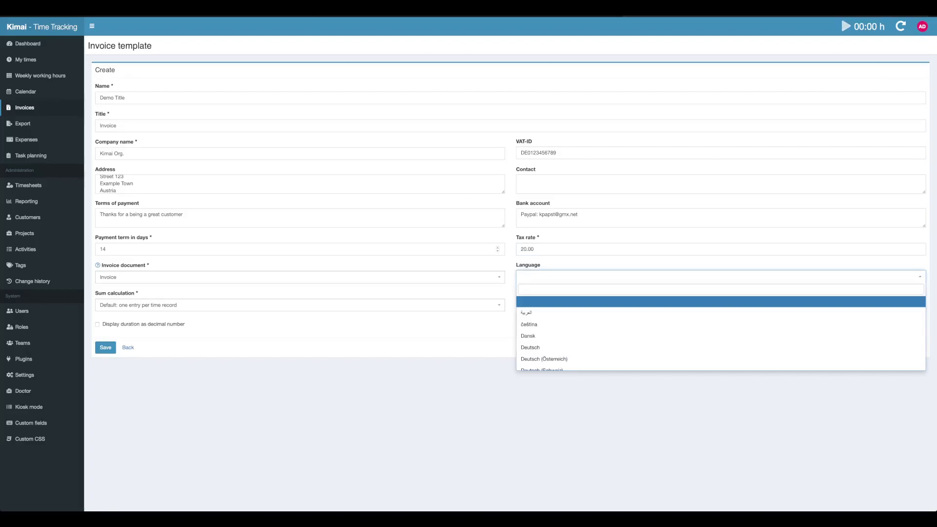
pyautogui.press('Down')
pyautogui.press('Down')
pyautogui.press('Down')
pyautogui.press('Down')
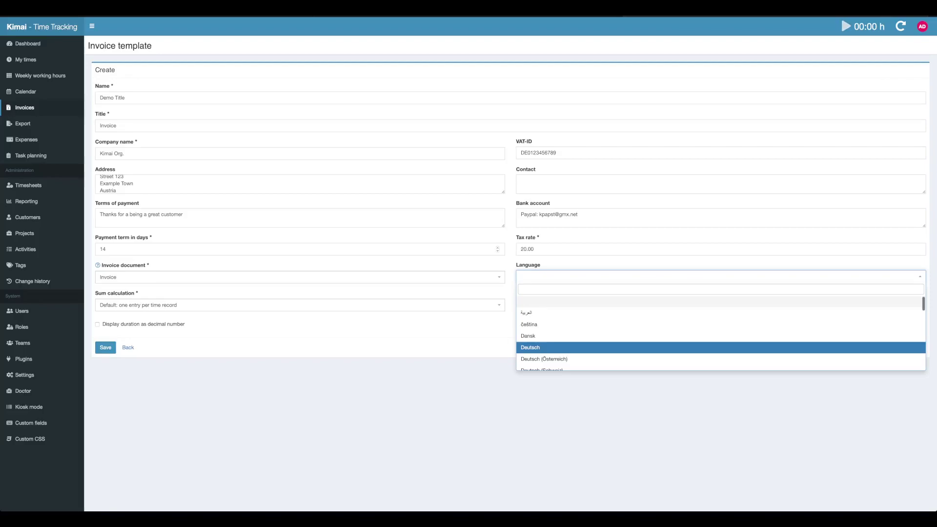
pyautogui.scroll(-3, 721, 334)
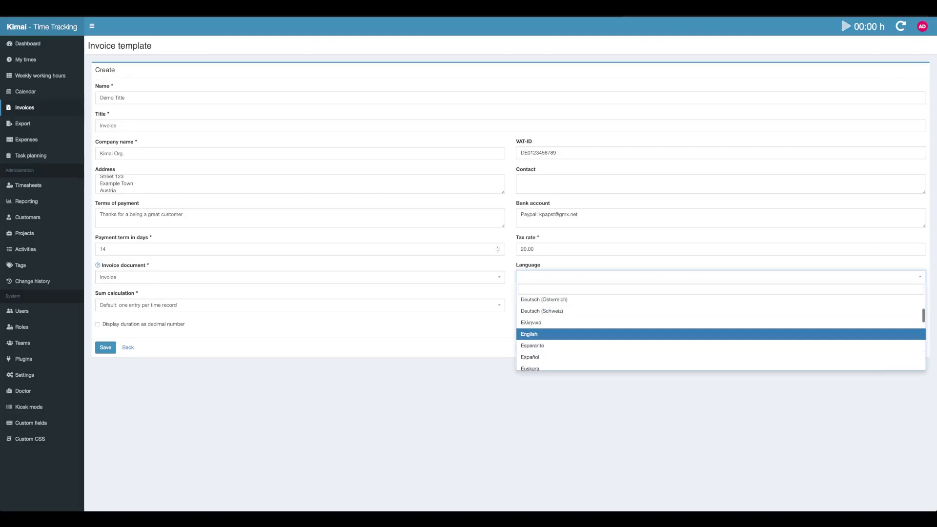
pyautogui.press('Return')
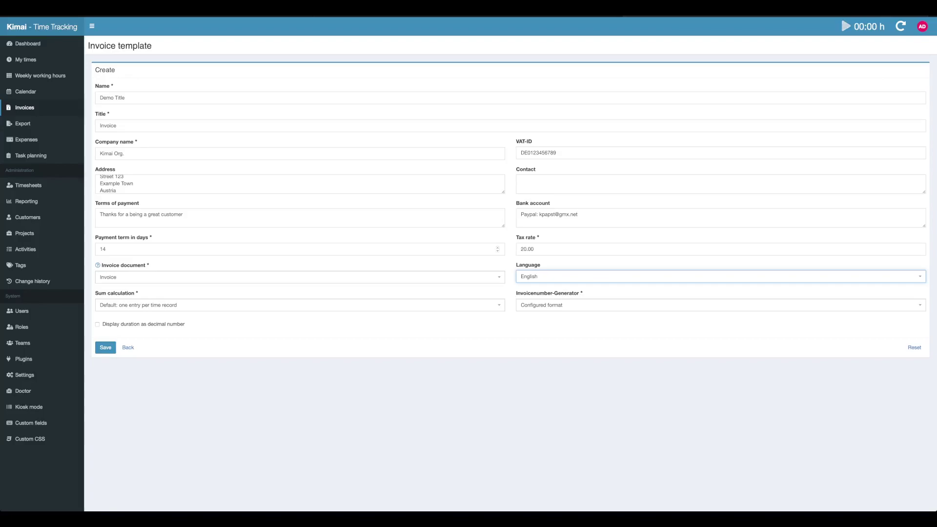
pyautogui.click(300, 277)
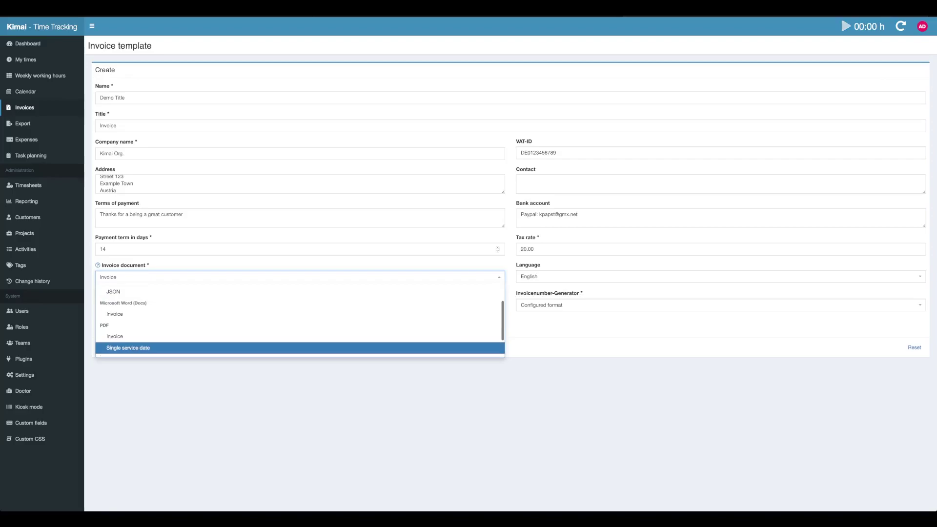
pyautogui.scroll(1, 300, 337)
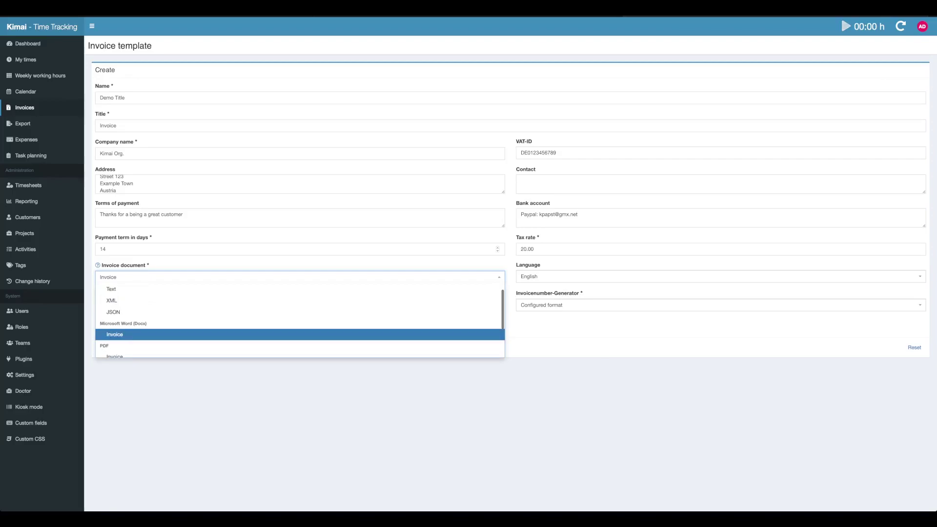
pyautogui.scroll(1, 300, 337)
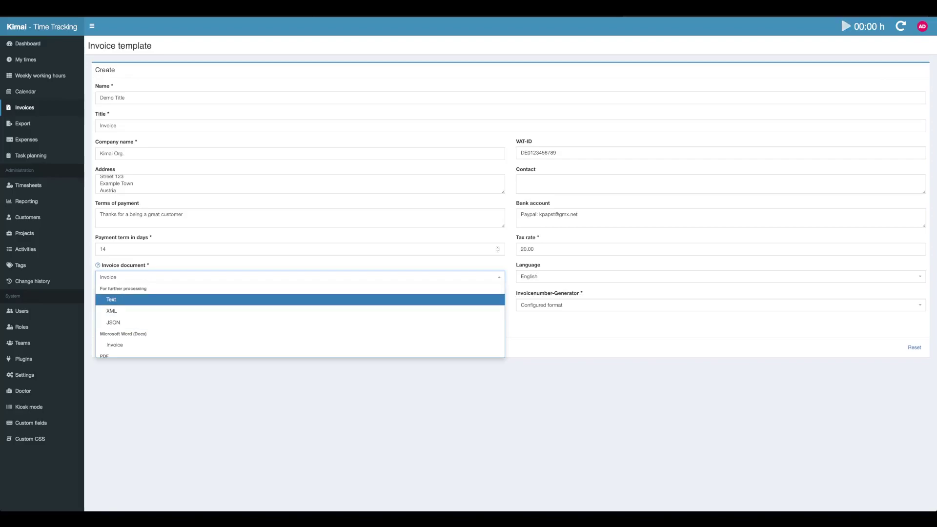
pyautogui.scroll(-3, 299, 318)
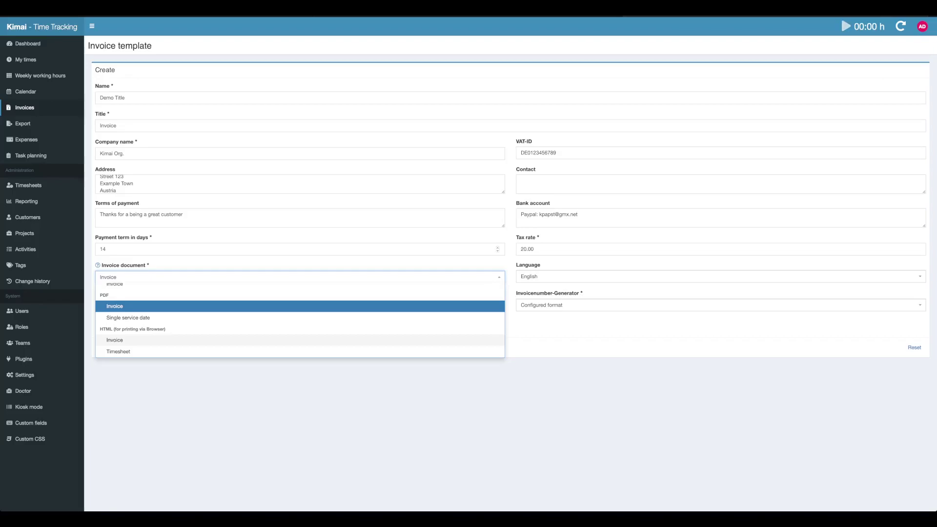
pyautogui.press('Return')
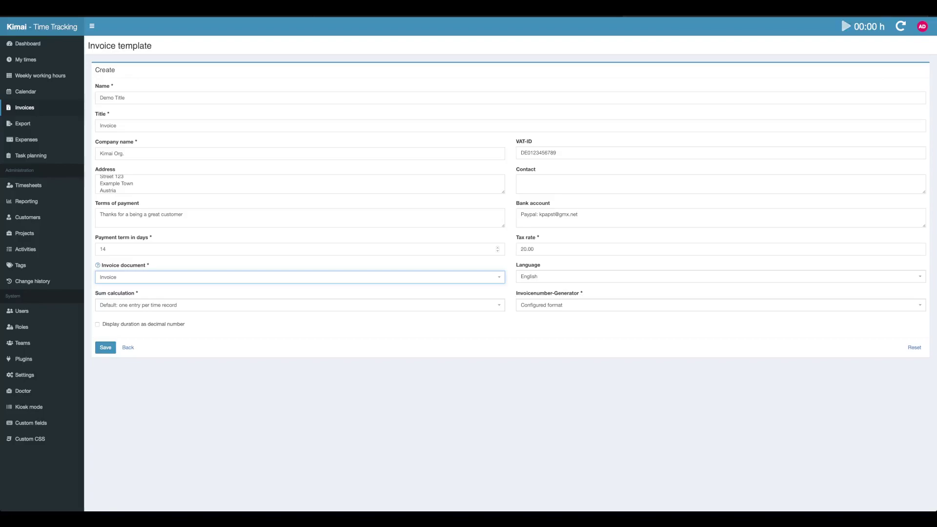
# Step: Leave sum calculation at Default (one entry per time record) and select the HTML Invoice document
pyautogui.click(300, 305)
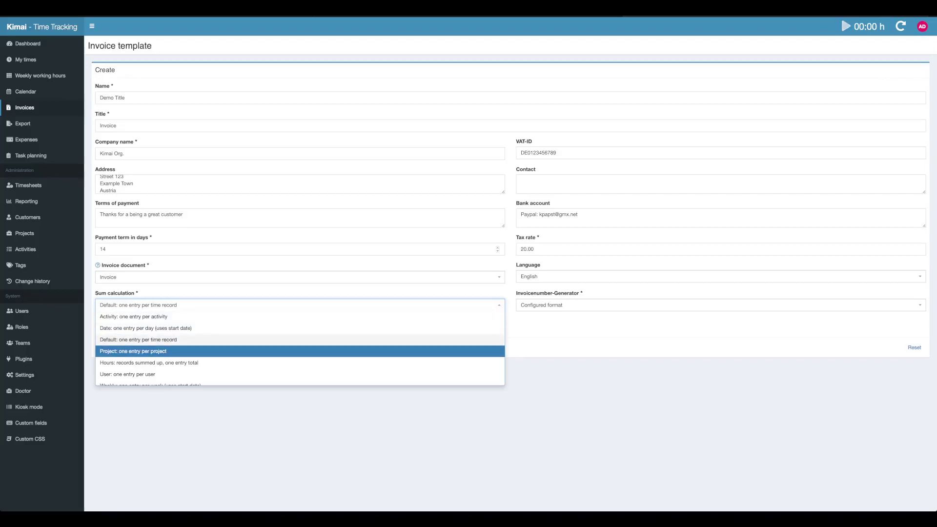
pyautogui.scroll(-2, 300, 347)
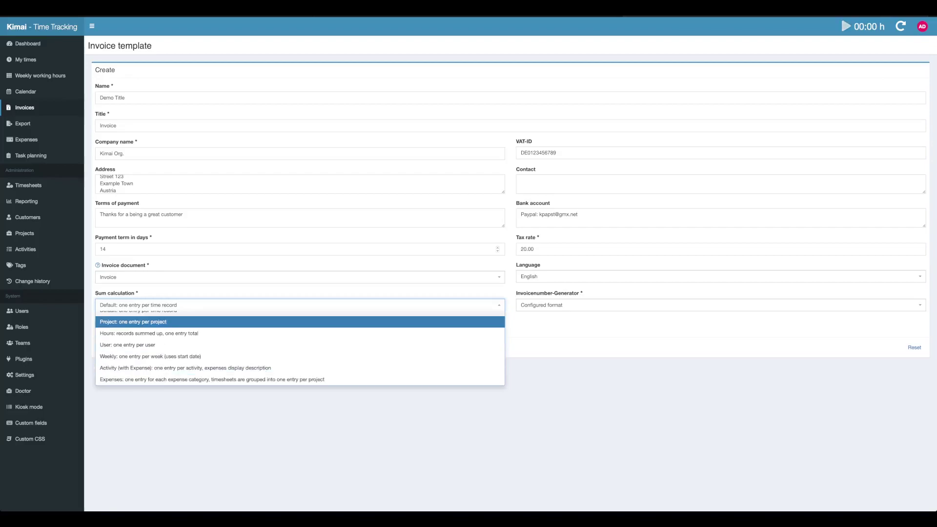
pyautogui.click(301, 277)
pyautogui.click(146, 339)
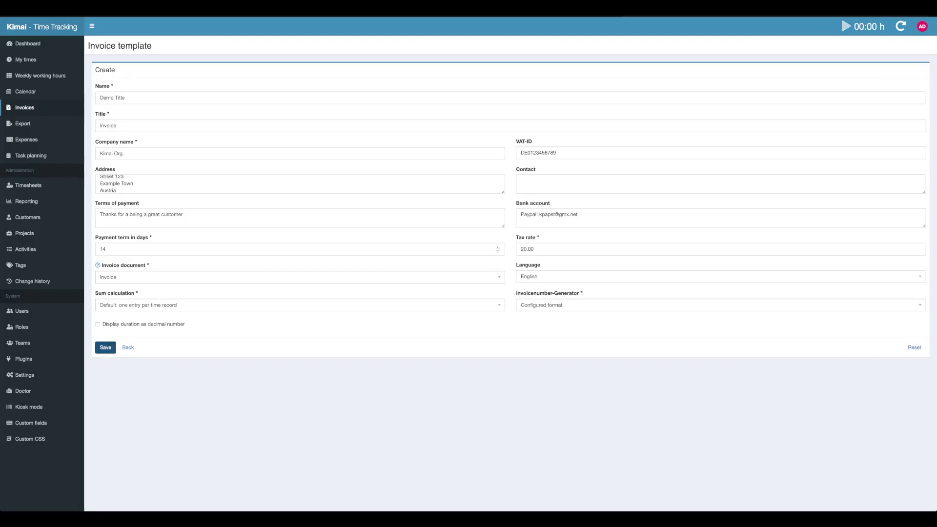
# Step: Save the Demo Title template, preview the December 2021 invoices, then go to My times
pyautogui.click(105, 348)
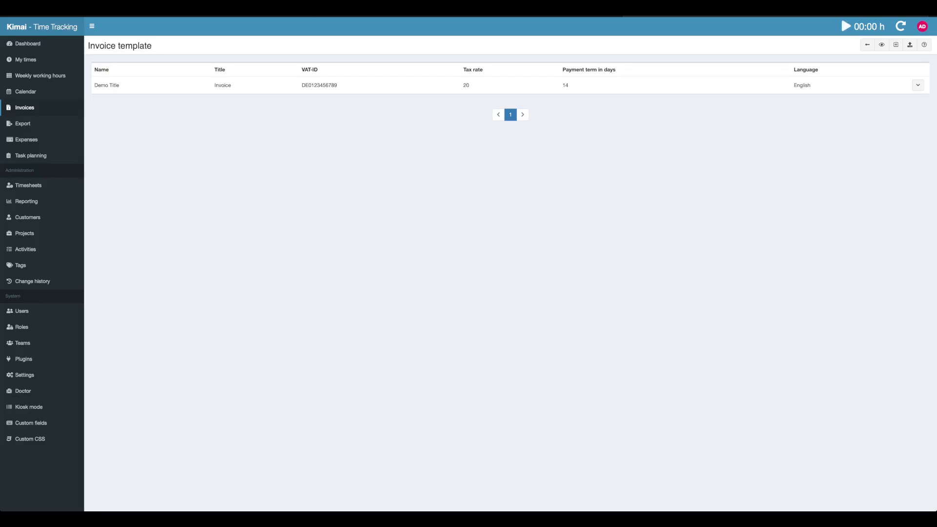
pyautogui.hotkey('alt', 'Left')
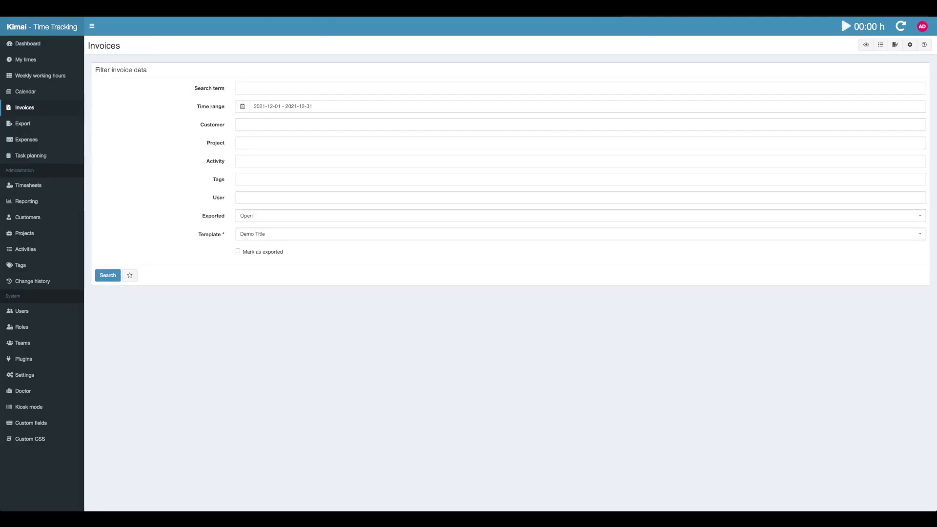
pyautogui.click(108, 275)
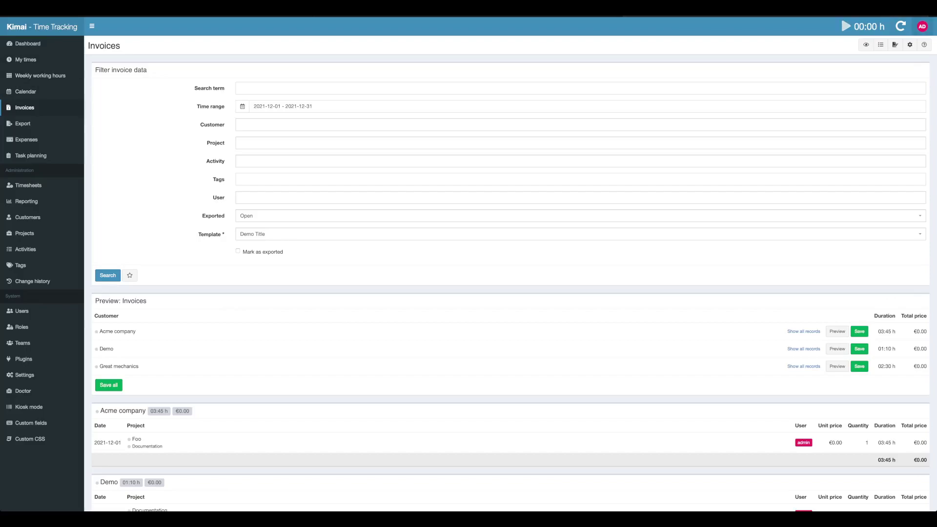
pyautogui.click(922, 26)
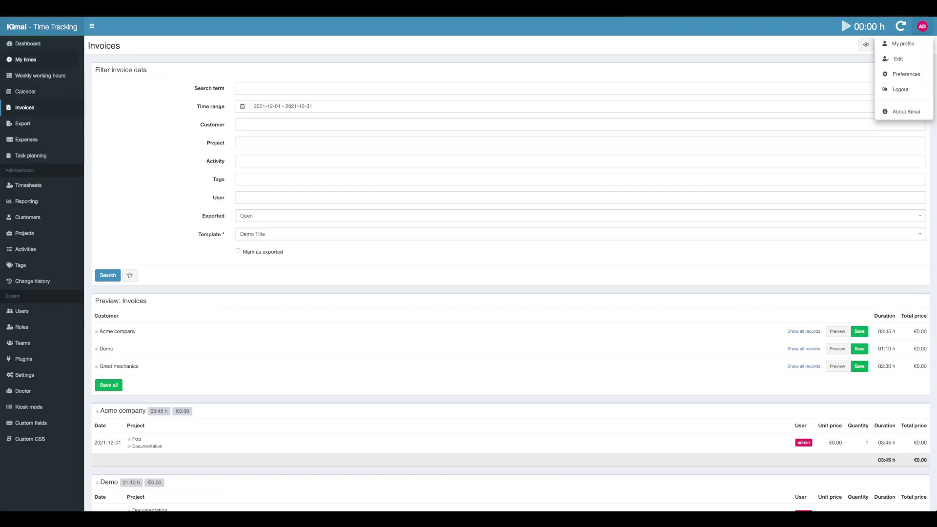
pyautogui.click(26, 60)
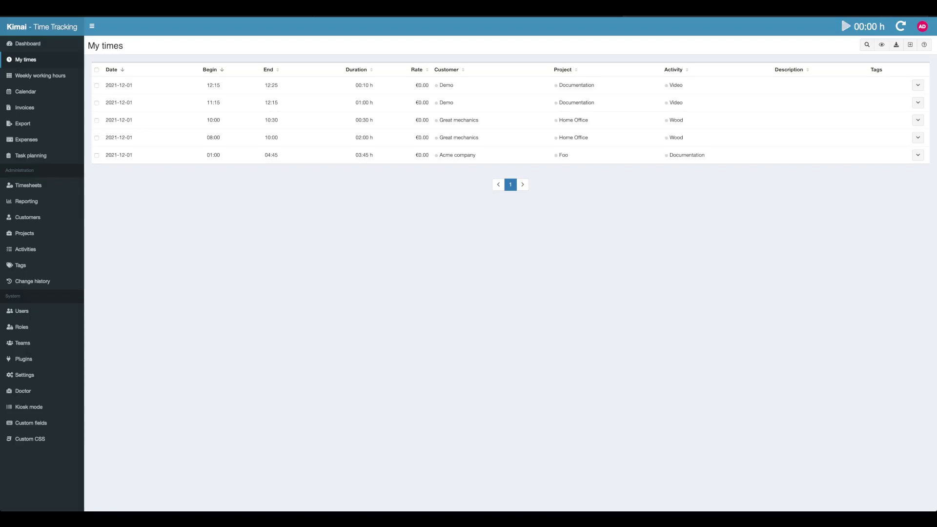
# Step: Bulk-edit all five December time records to an hourly rate of 100
pyautogui.click(97, 70)
pyautogui.click(545, 177)
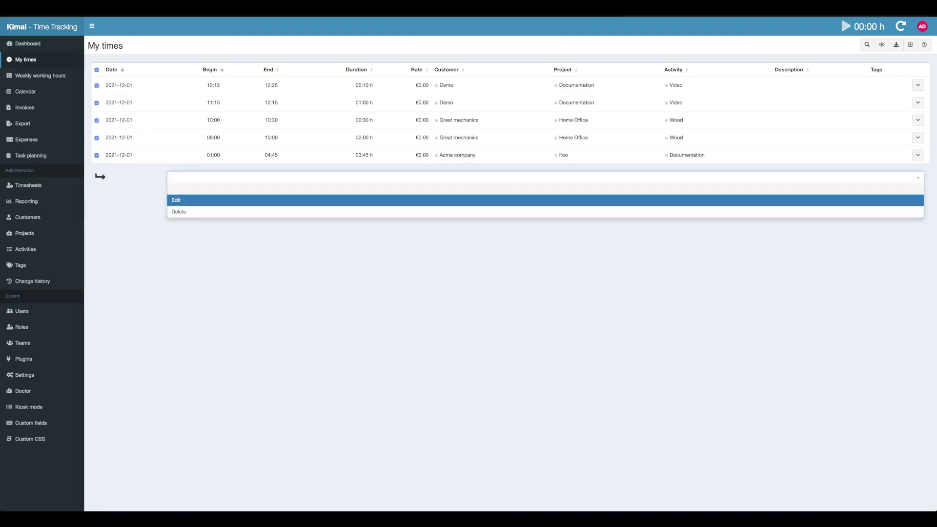
pyautogui.click(195, 198)
pyautogui.press('Return')
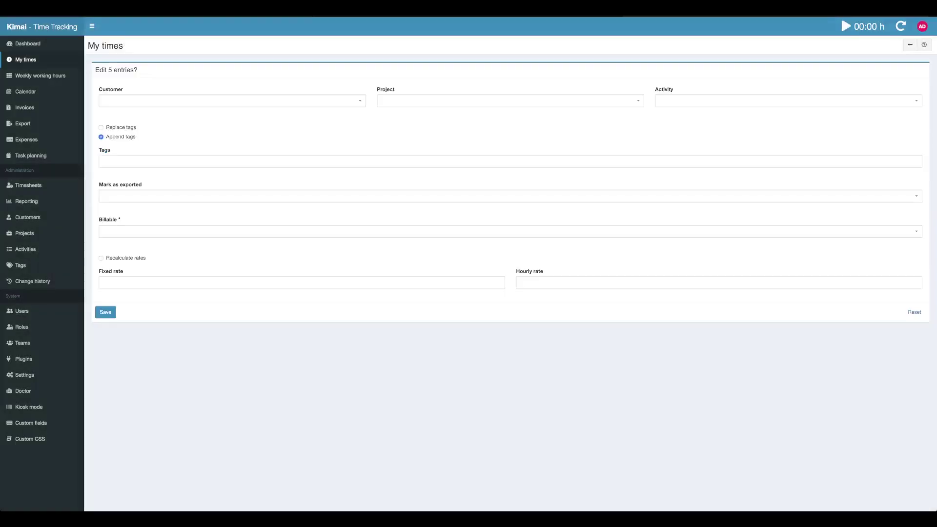
pyautogui.click(719, 283)
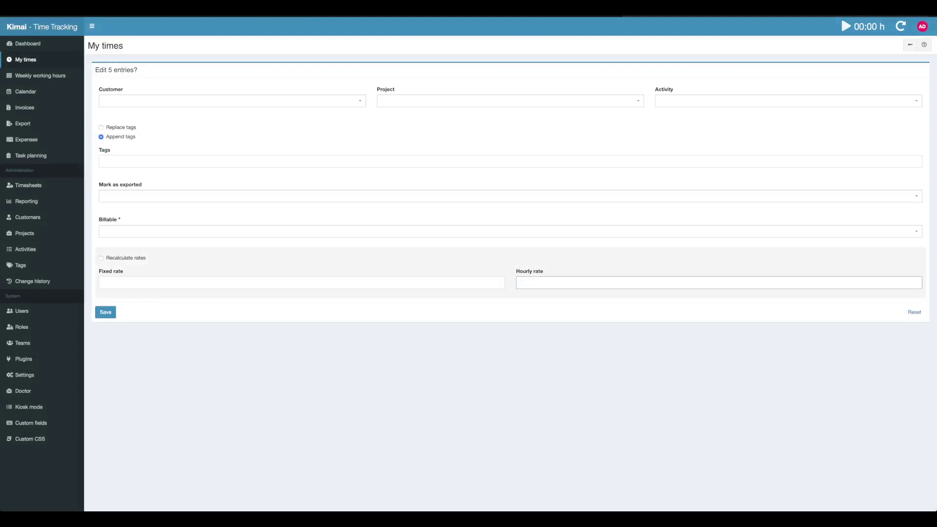
pyautogui.write('100')
pyautogui.press('Return')
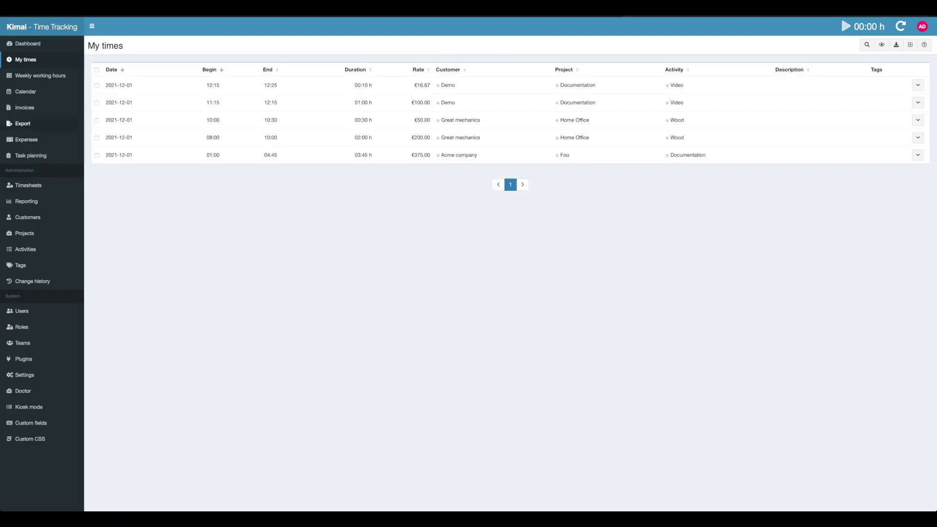
# Step: Mark records as exported and save the Acme company invoice 2021/001 for €450.00
pyautogui.click(24, 107)
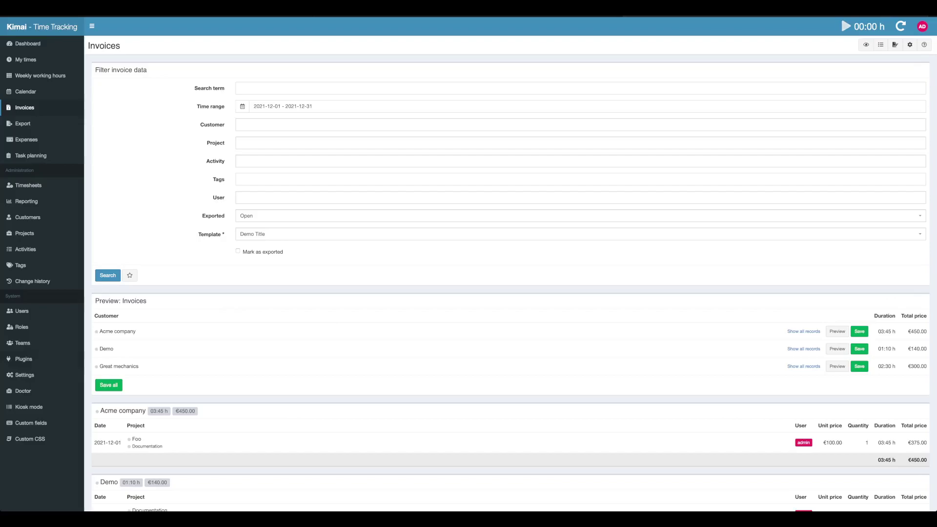
pyautogui.moveTo(917, 332)
pyautogui.moveTo(284, 253); pyautogui.dragTo(242, 252)
pyautogui.click(238, 251)
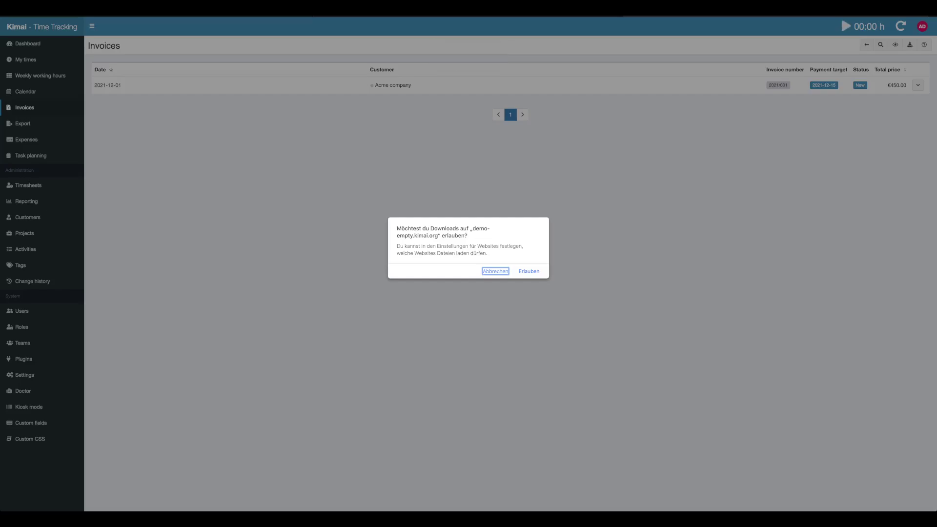
# Step: Return to invoice creation and save invoice 2021/002 for the Demo customer, €140.00
pyautogui.press('Escape')
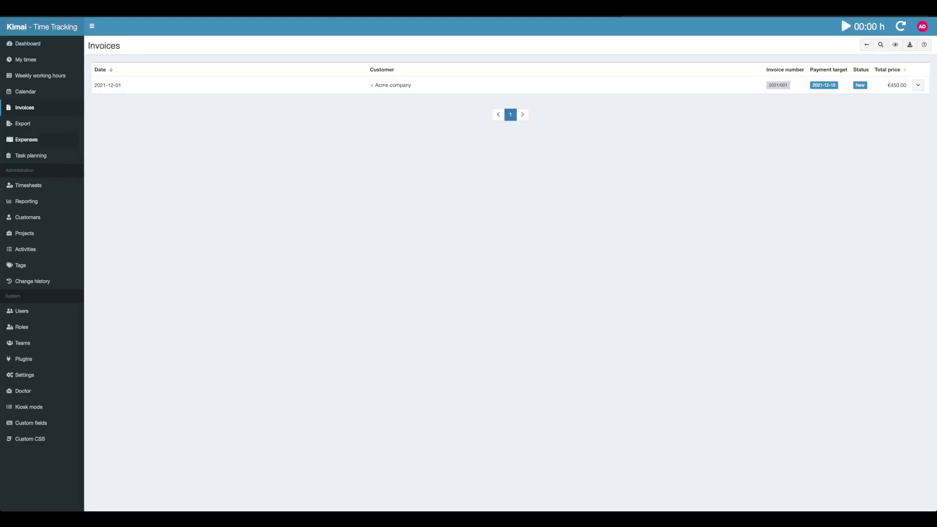
pyautogui.click(866, 44)
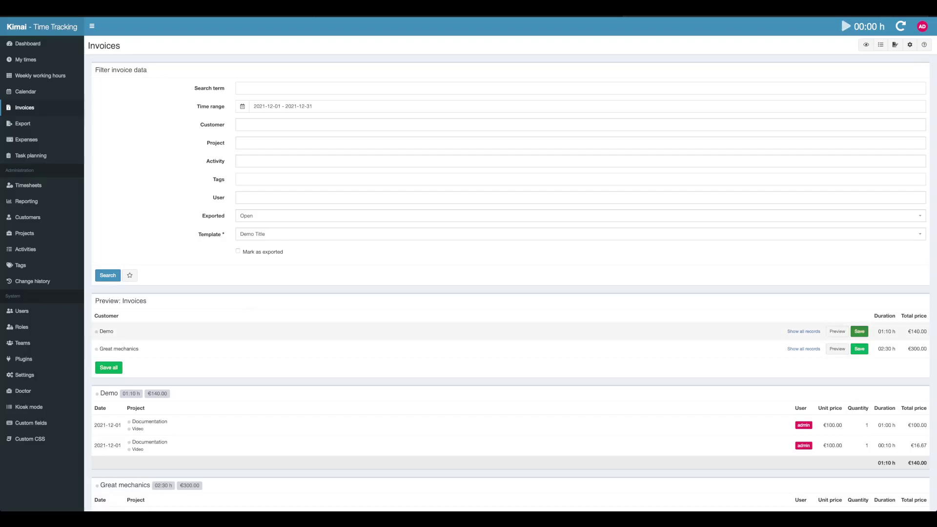
pyautogui.click(860, 331)
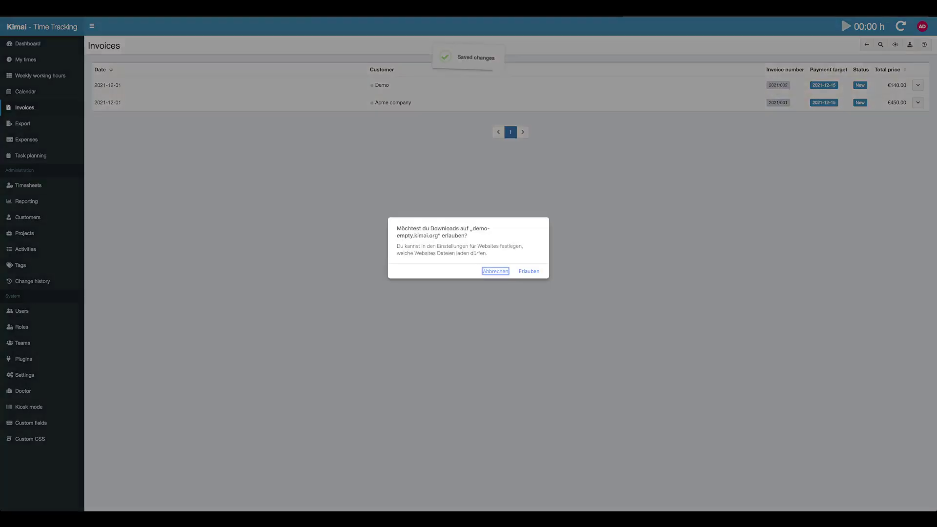
pyautogui.press('Return')
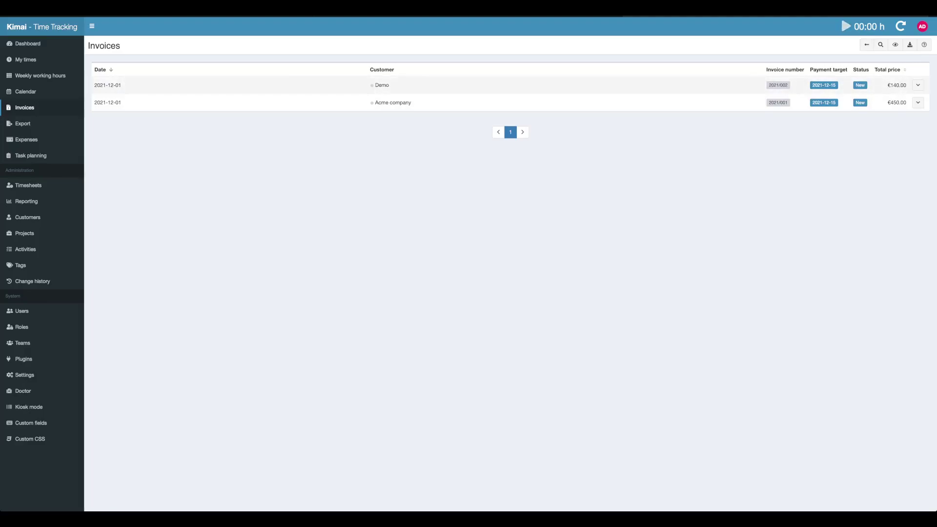
# Step: Create the second Demo invoice and a Great mechanics invoice, dismissing the download prompts
pyautogui.hotkey('alt', 'Left')
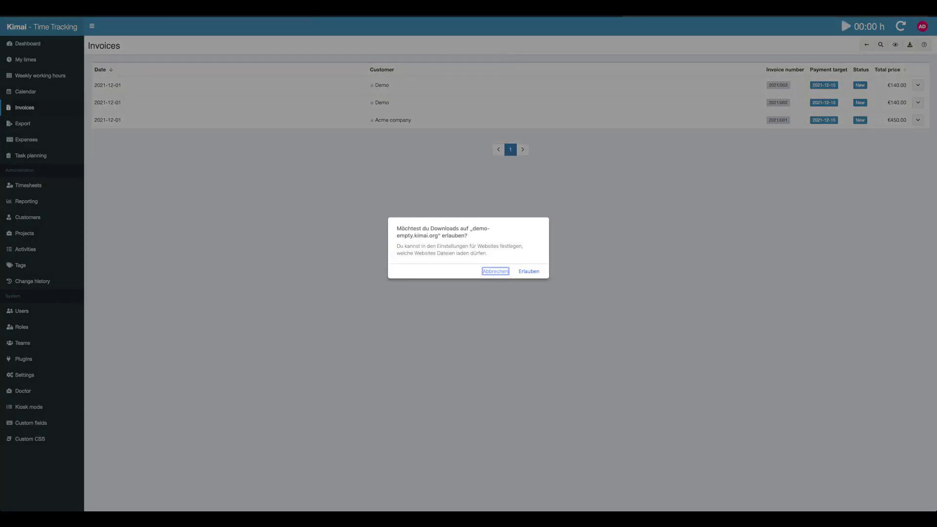
pyautogui.press('Escape')
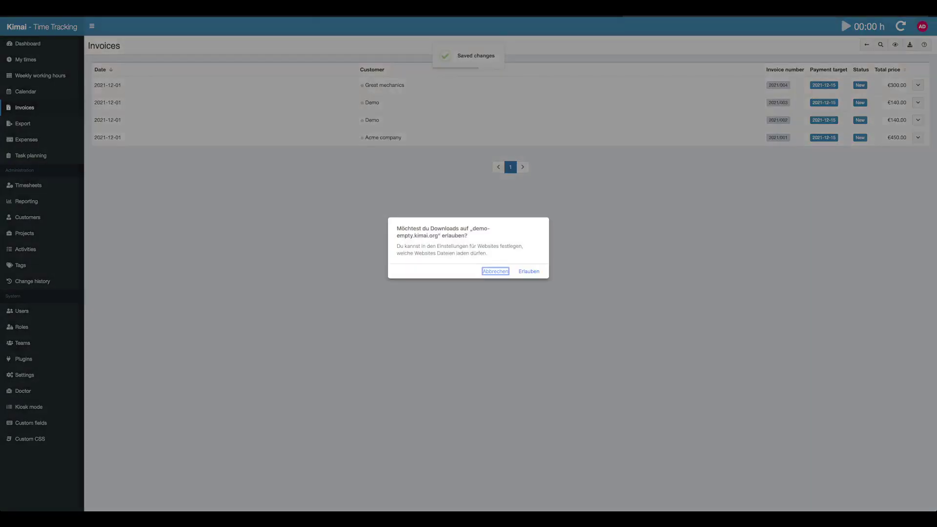
pyautogui.press('Escape')
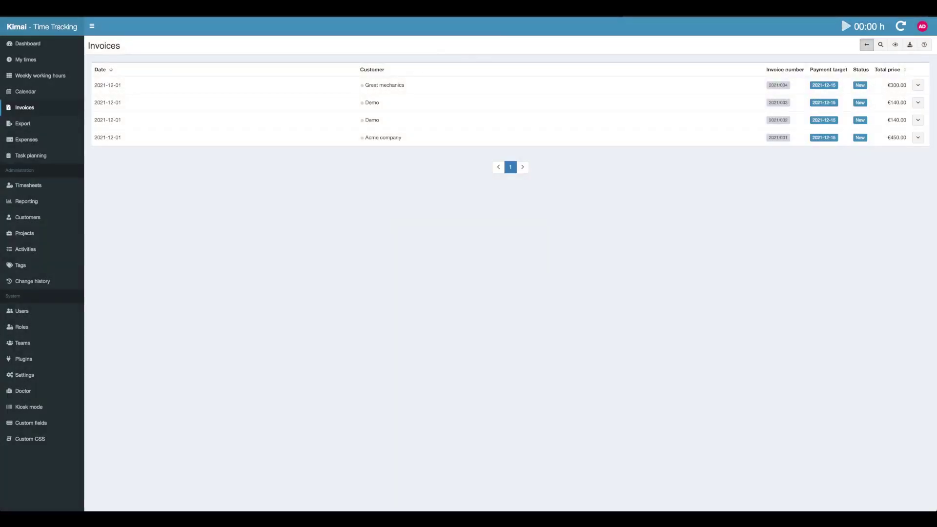
# Step: Save another €300.00 Great mechanics invoice, then confirm no unexported time records remain
pyautogui.click(866, 45)
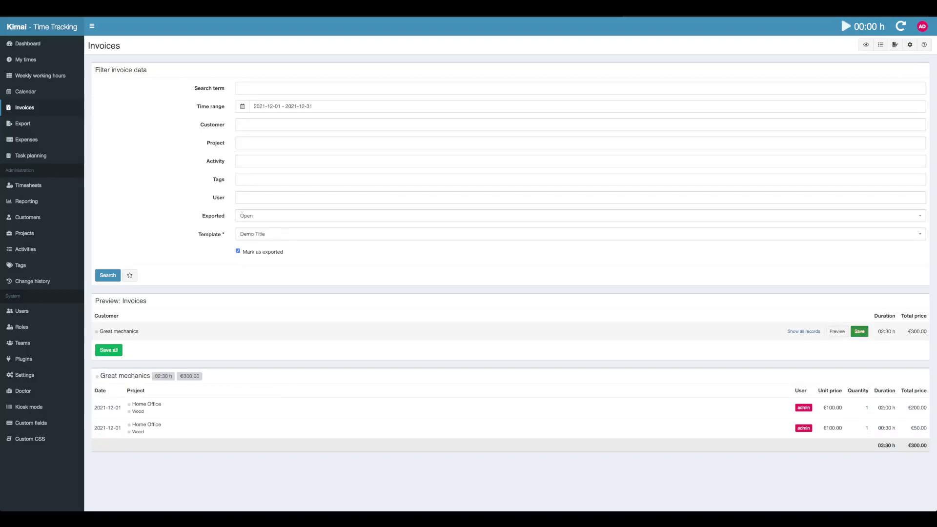
pyautogui.click(859, 331)
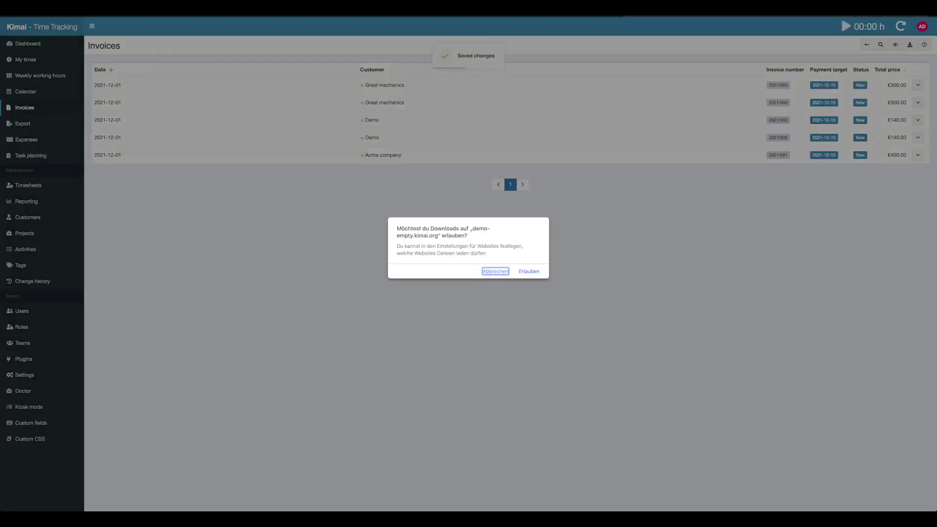
pyautogui.press('Escape')
pyautogui.click(867, 45)
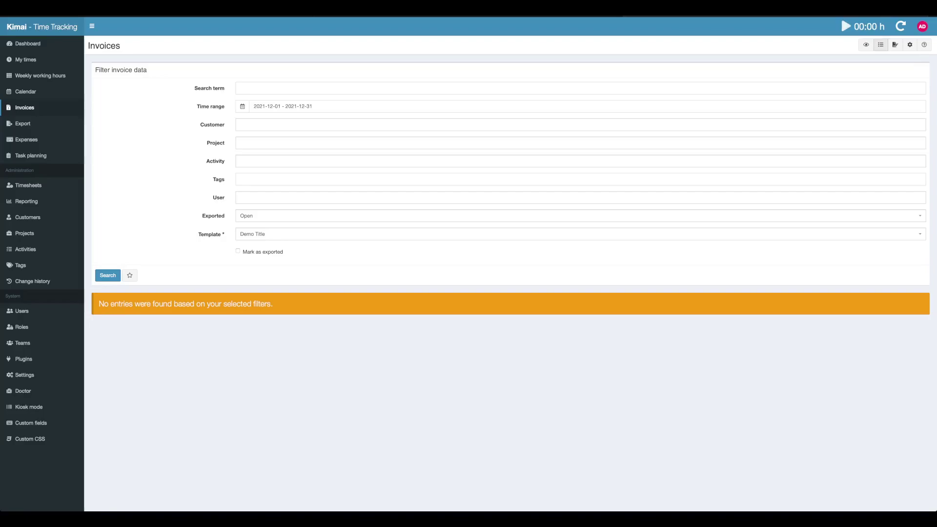
# Step: In the invoice list, cancel the duplicate Great mechanics invoice 2021/004
pyautogui.click(881, 44)
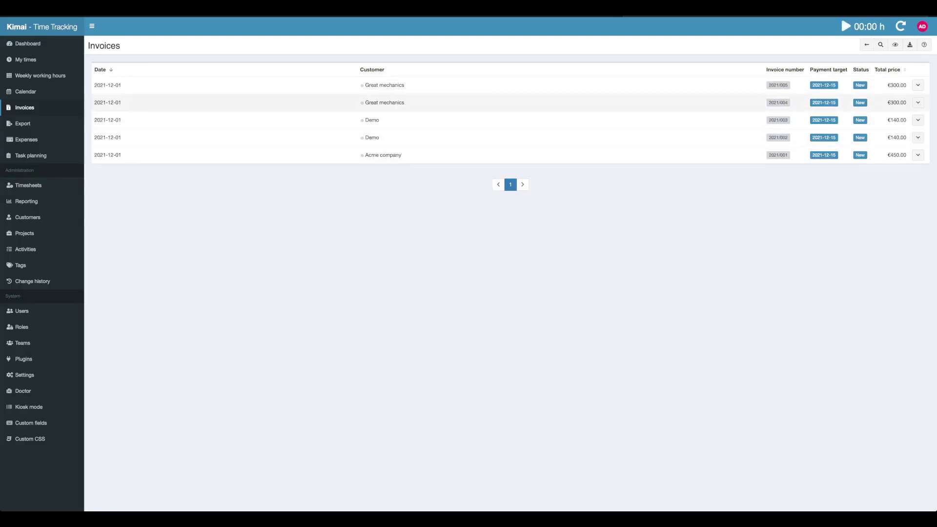
pyautogui.click(917, 102)
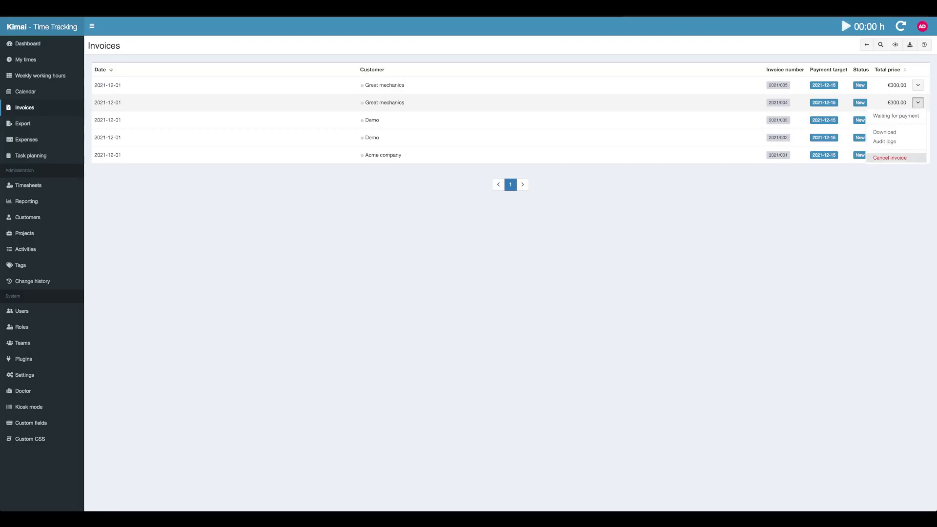
pyautogui.press('Escape')
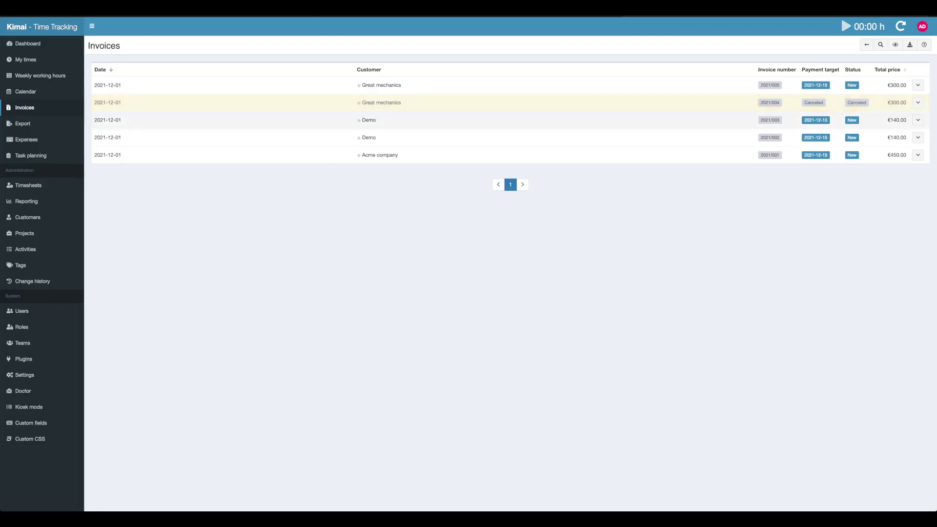
# Step: Cancel the duplicate Demo invoice 2021/002 and dismiss the download prompt
pyautogui.click(918, 137)
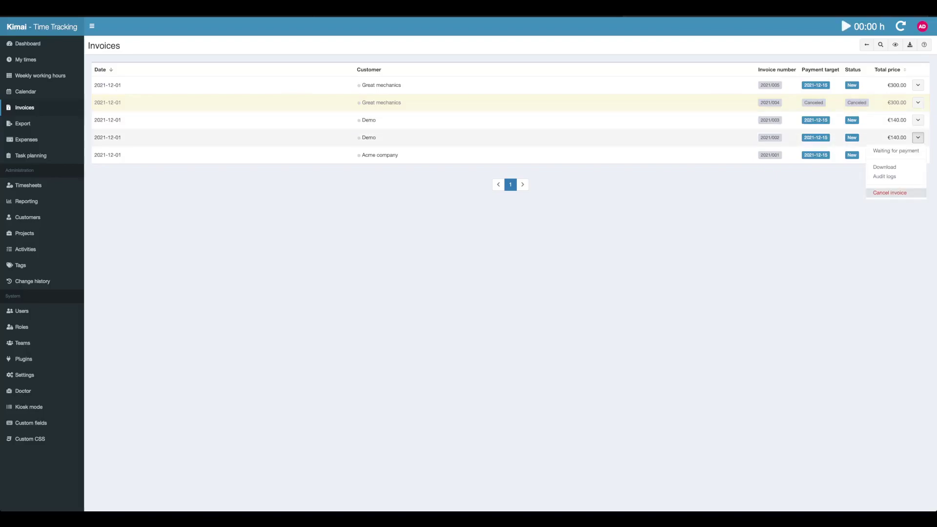
pyautogui.click(890, 192)
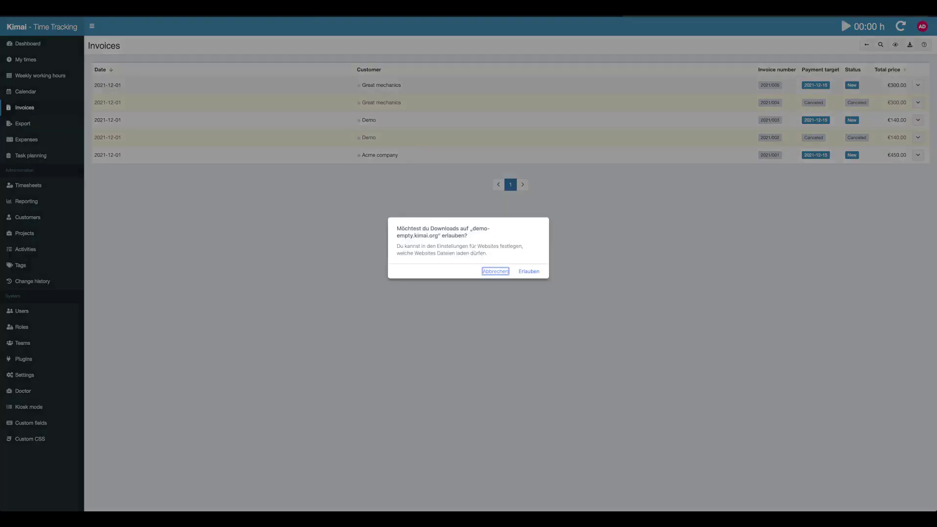
pyautogui.press('Escape')
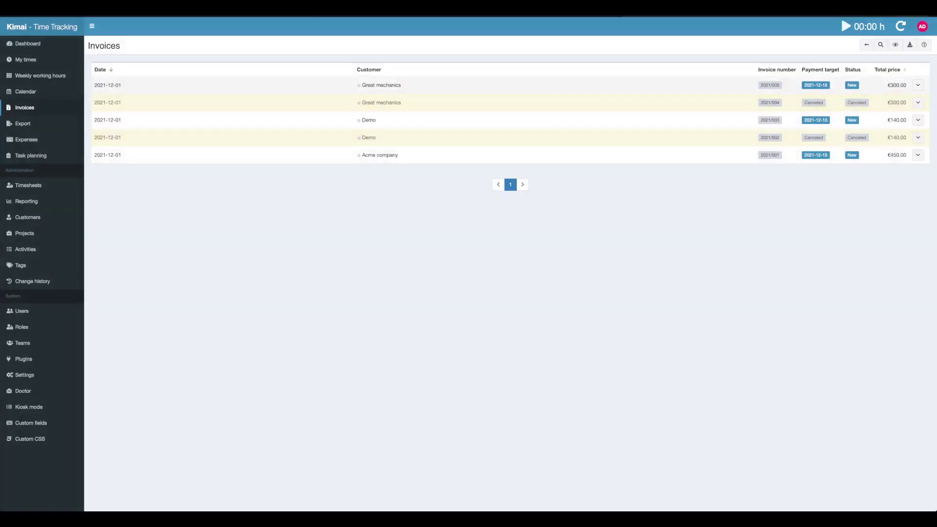
# Step: Mark invoices 2021/005, 2021/003 and Acme company's 2021/001 as waiting for payment
pyautogui.click(918, 85)
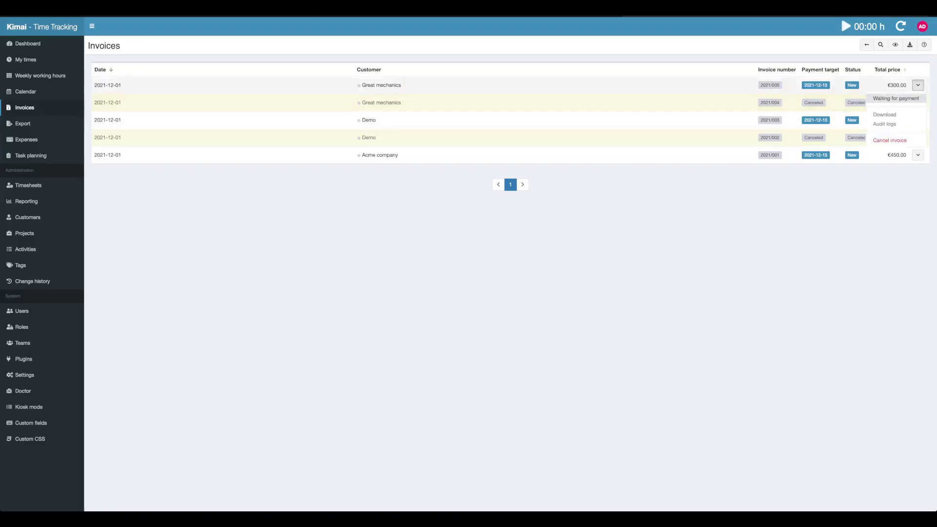
pyautogui.press('Escape')
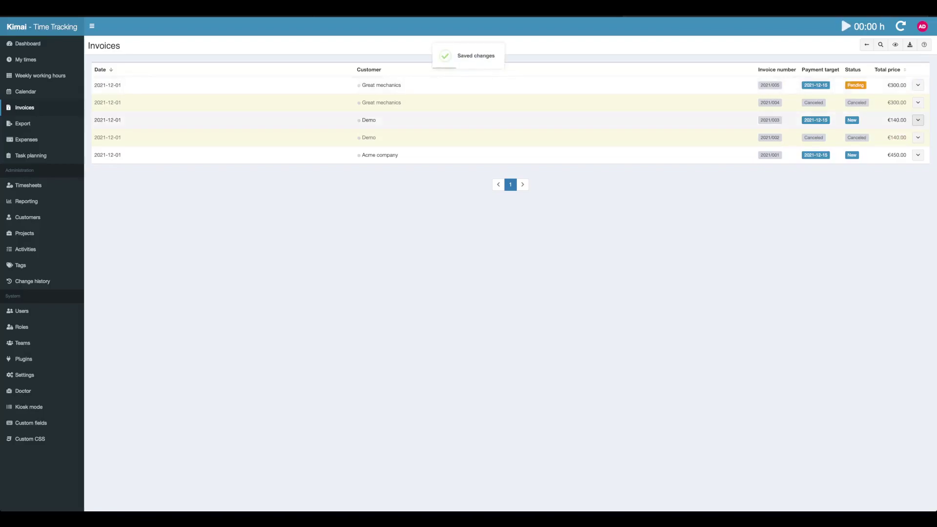
pyautogui.click(917, 120)
pyautogui.click(886, 132)
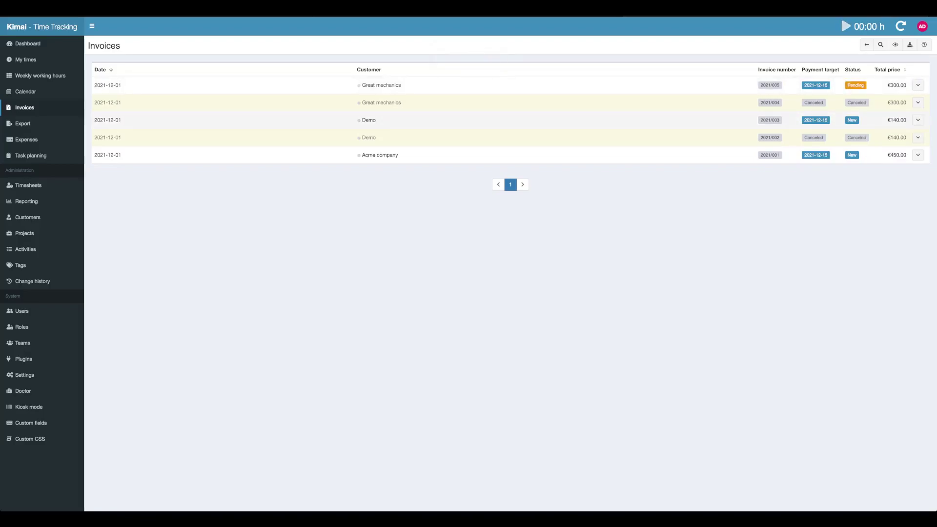
pyautogui.click(917, 154)
pyautogui.click(917, 155)
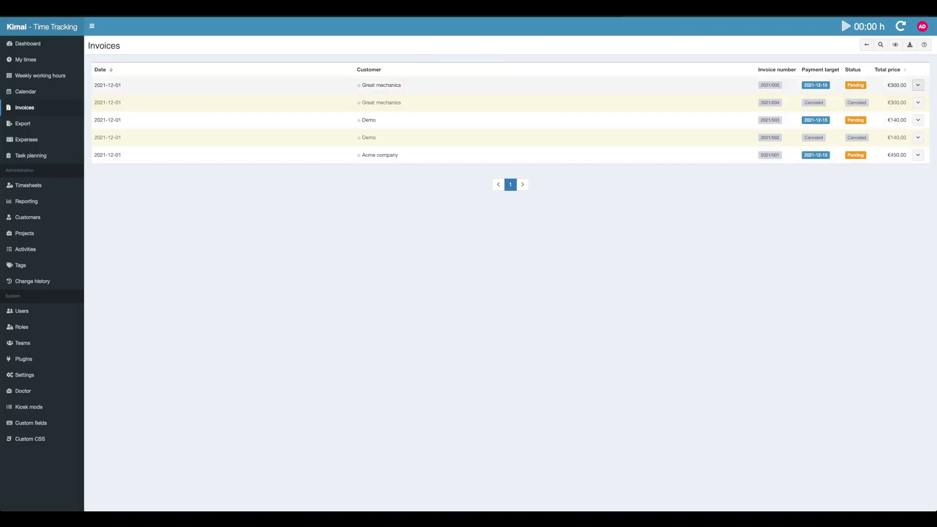
# Step: Record invoice 2021/005 as paid with payment date 2021-12-02
pyautogui.click(918, 85)
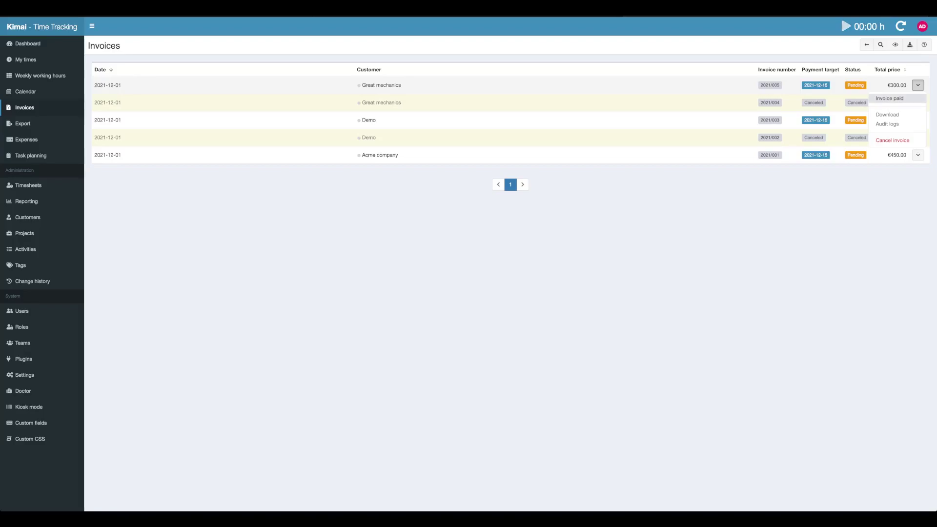
pyautogui.click(889, 98)
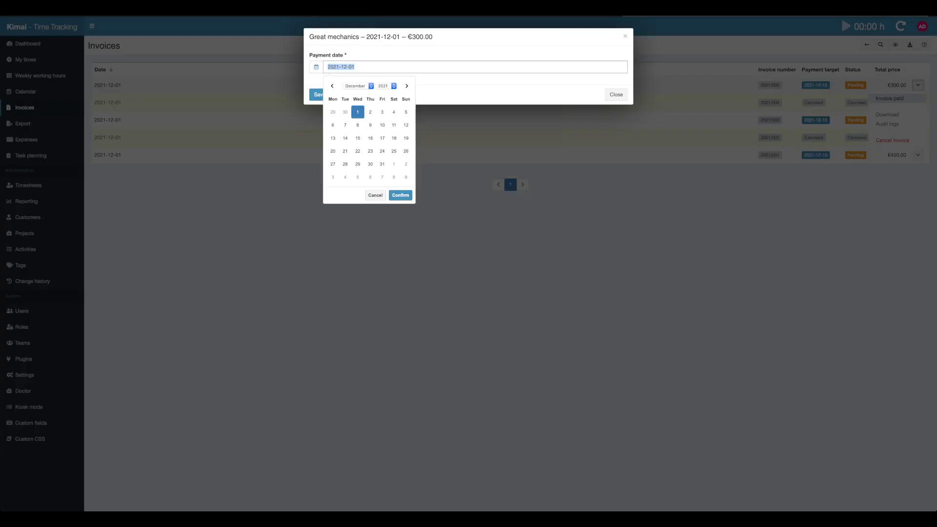
pyautogui.click(371, 112)
pyautogui.click(401, 195)
pyautogui.press('Return')
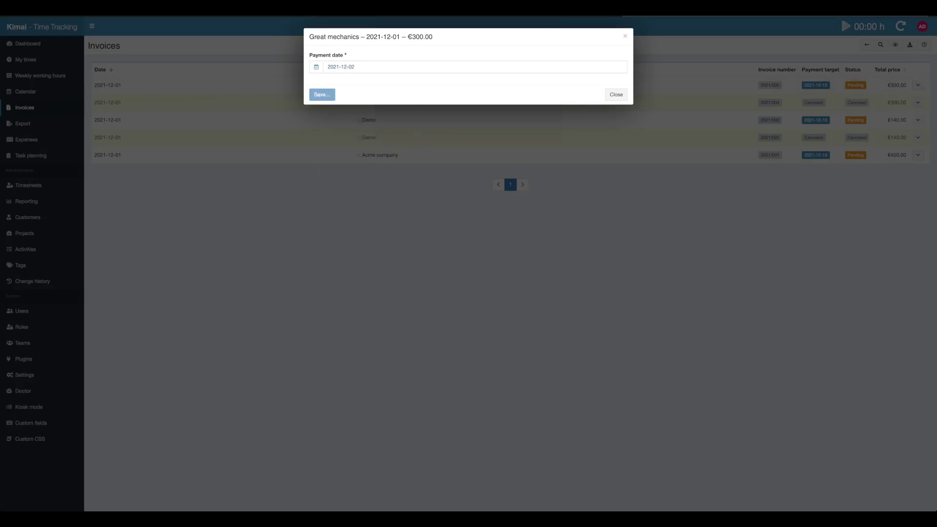